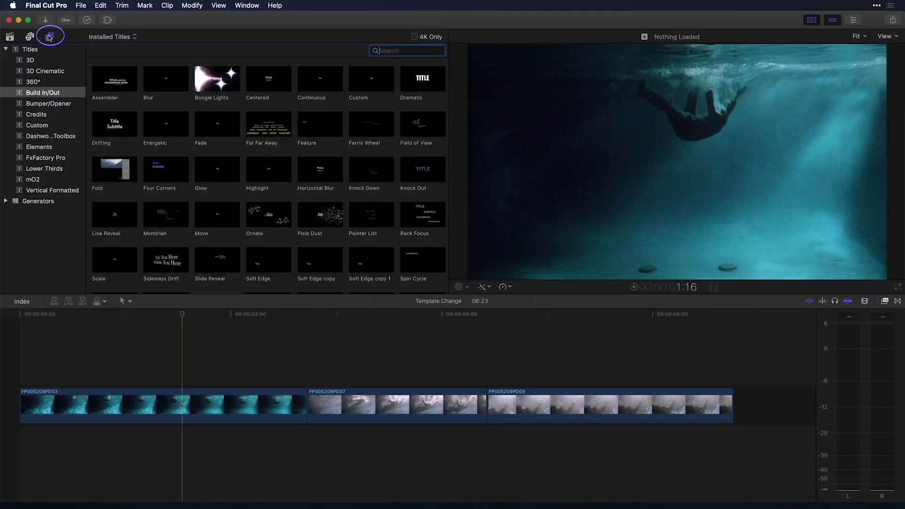
Step: Connect the Dramatic title above the full length of clip FP005209PD03
{"action": "left_click", "coordinate": [50, 37]}
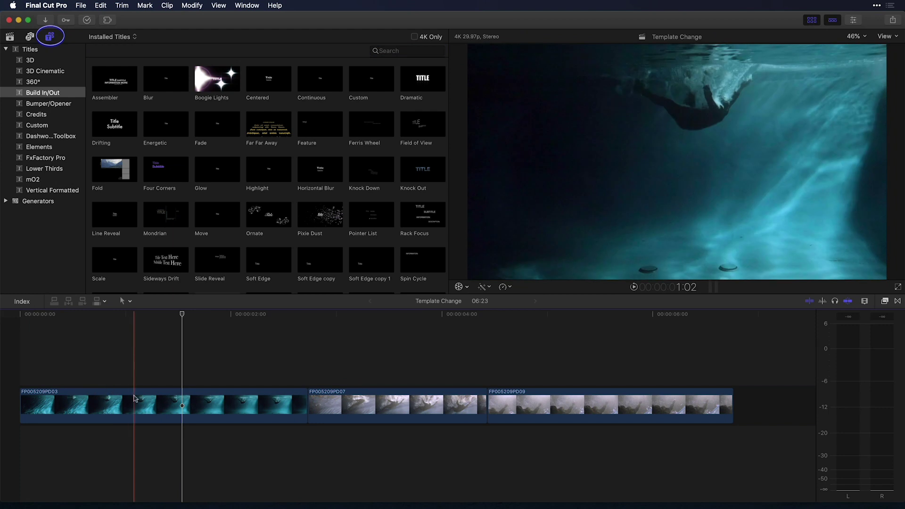
{"action": "left_click", "coordinate": [135, 398]}
{"action": "key", "text": "x"}
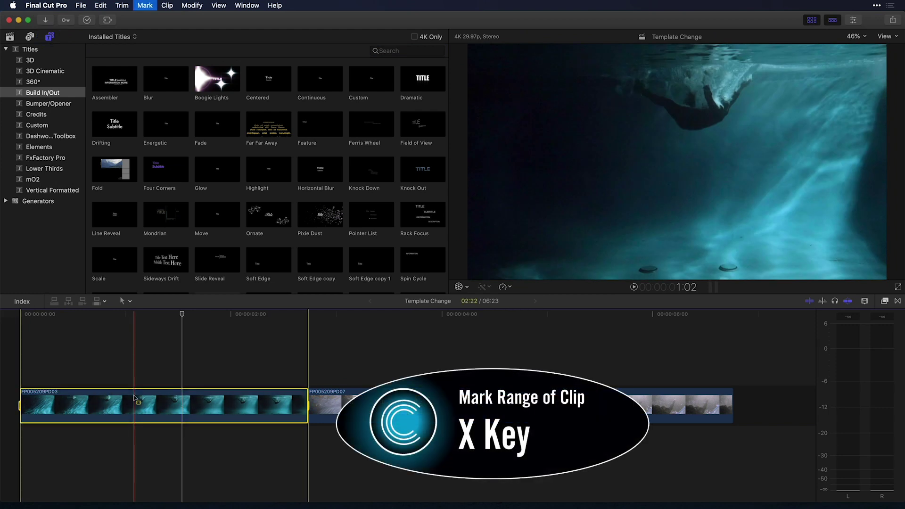
{"action": "left_click", "coordinate": [415, 88]}
{"action": "key", "text": "q"}
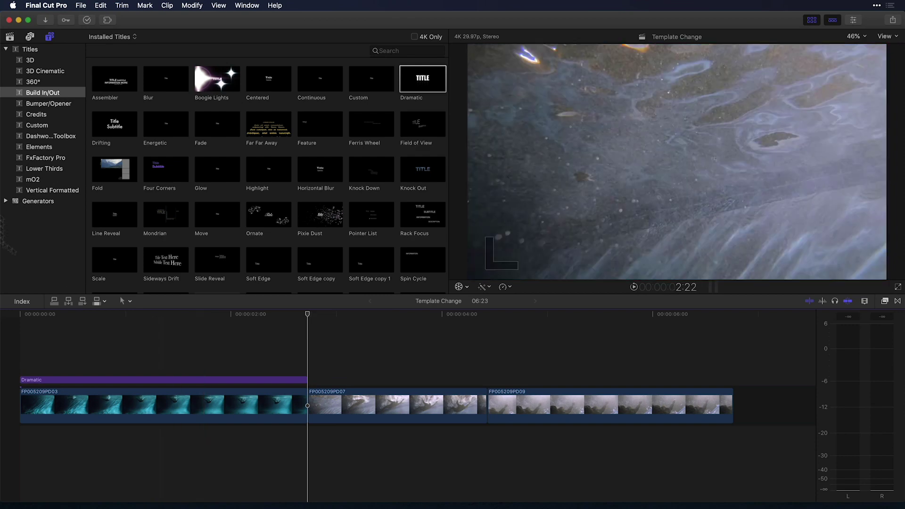
Step: Select the Template Change project and open its project settings in the Inspector
{"action": "left_click", "coordinate": [10, 37]}
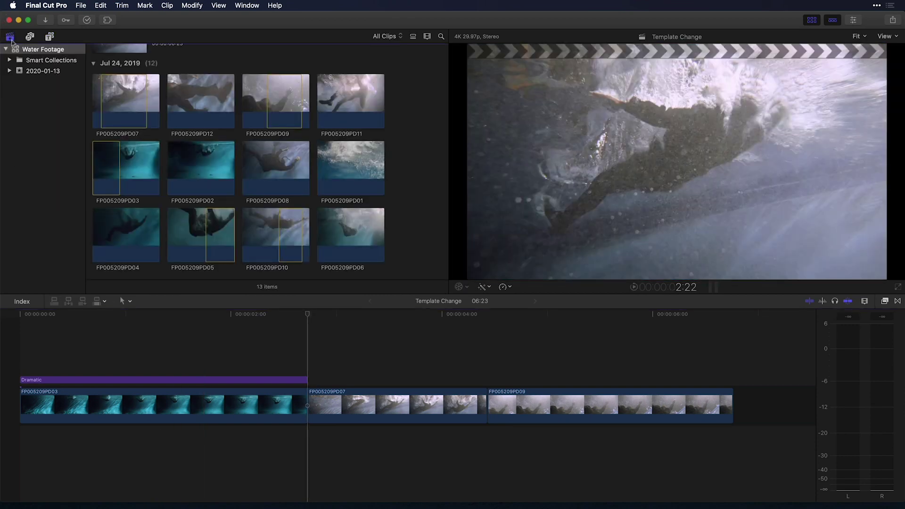
{"action": "scroll", "coordinate": [188, 142], "scroll_direction": "up", "scroll_amount": 2}
{"action": "left_click", "coordinate": [115, 98]}
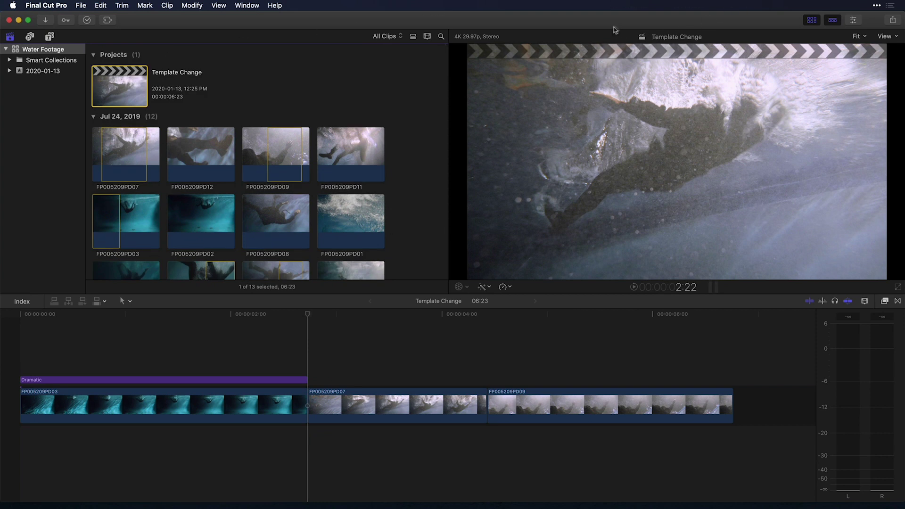
{"action": "left_click", "coordinate": [853, 21]}
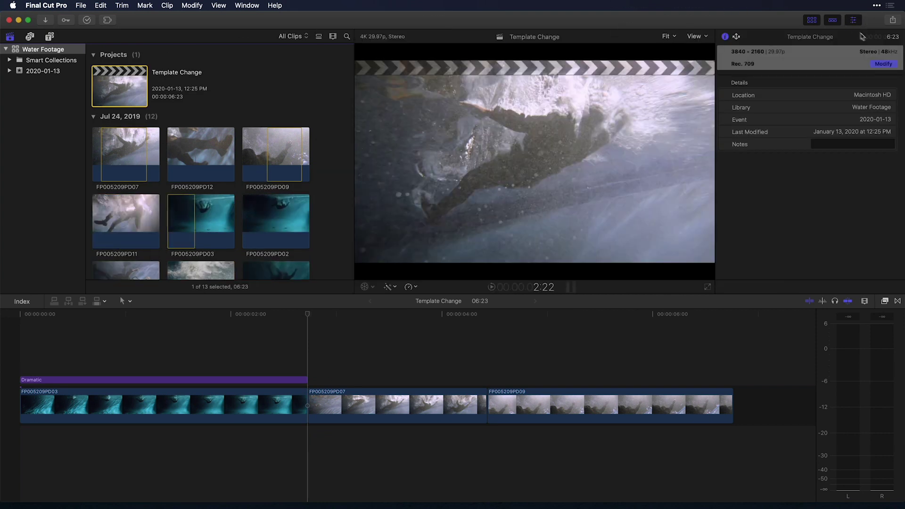
{"action": "left_click", "coordinate": [884, 64]}
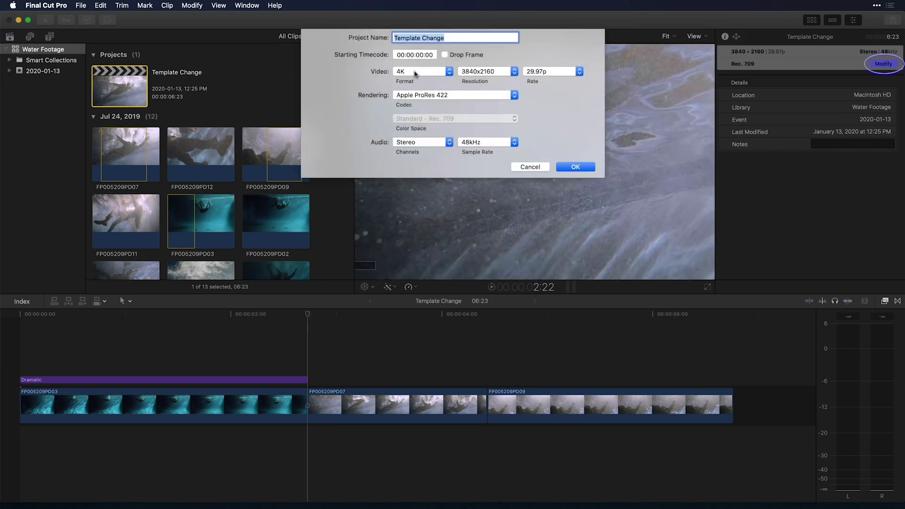
Step: Set the project's video format to Custom with a 1080 x 1920 resolution
{"action": "left_click", "coordinate": [416, 72]}
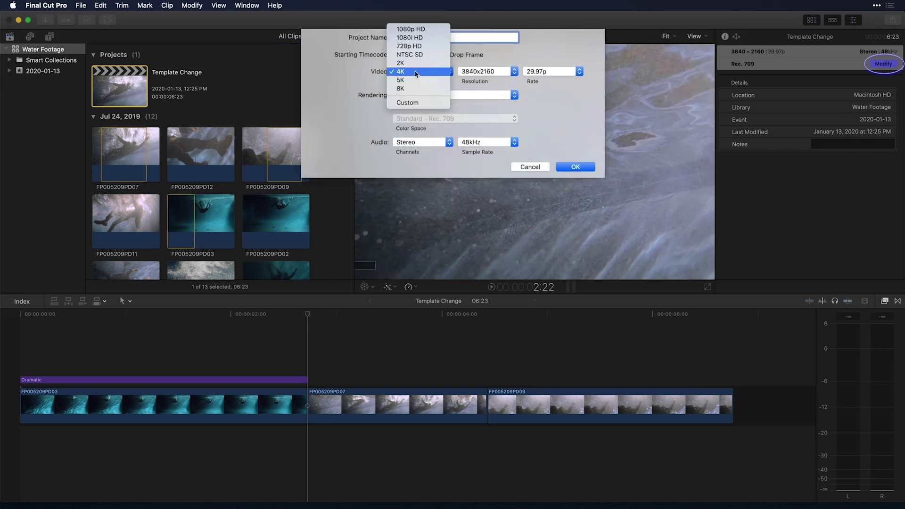
{"action": "left_click", "coordinate": [419, 102]}
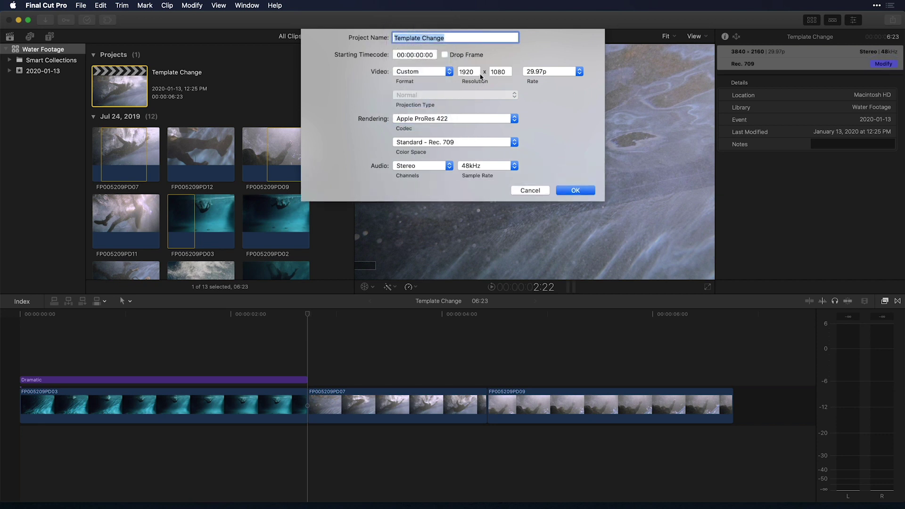
{"action": "double_click", "coordinate": [474, 72]}
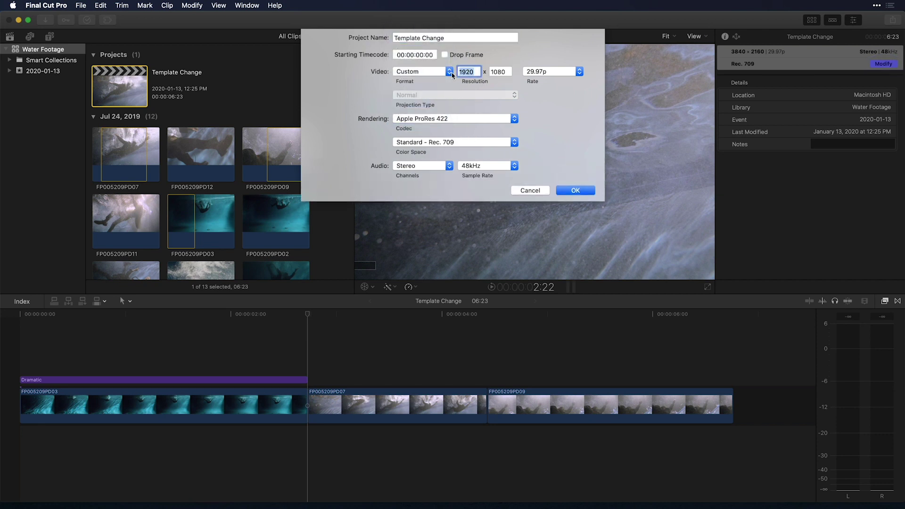
{"action": "type", "text": "1"}
{"action": "key", "text": "Tab"}
{"action": "type", "text": "1"}
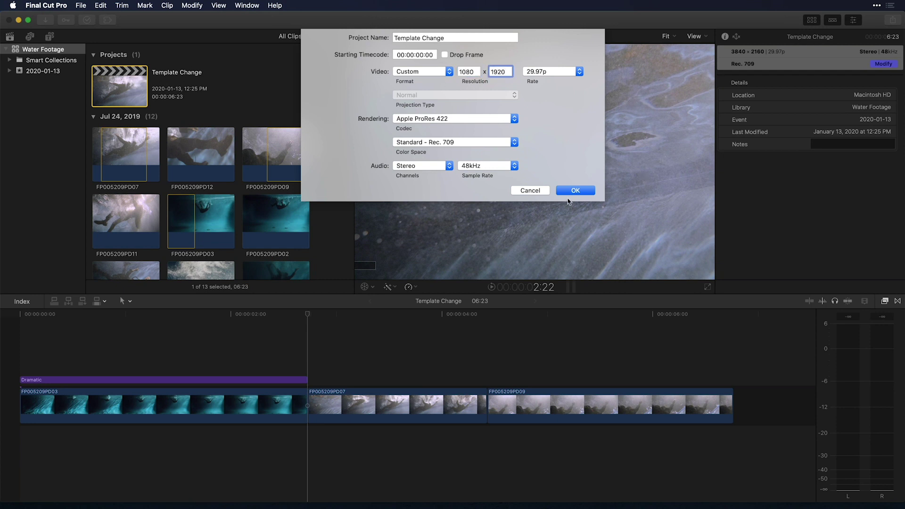
Step: Apply the vertical project settings and disable the Dramatic title
{"action": "left_click", "coordinate": [568, 193]}
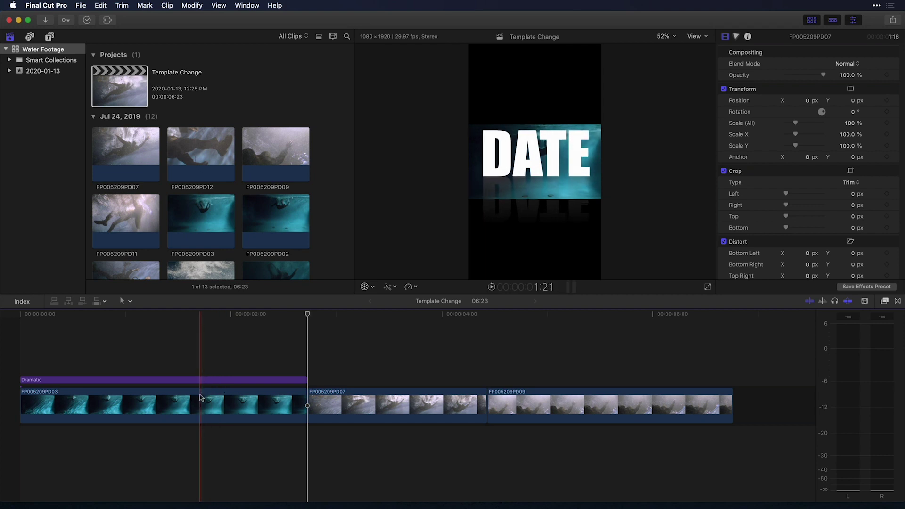
{"action": "left_click", "coordinate": [197, 380]}
{"action": "key", "text": "v"}
Step: Scale clip FP005209PD03 up to 314% so it fills the vertical frame
{"action": "left_click", "coordinate": [191, 403]}
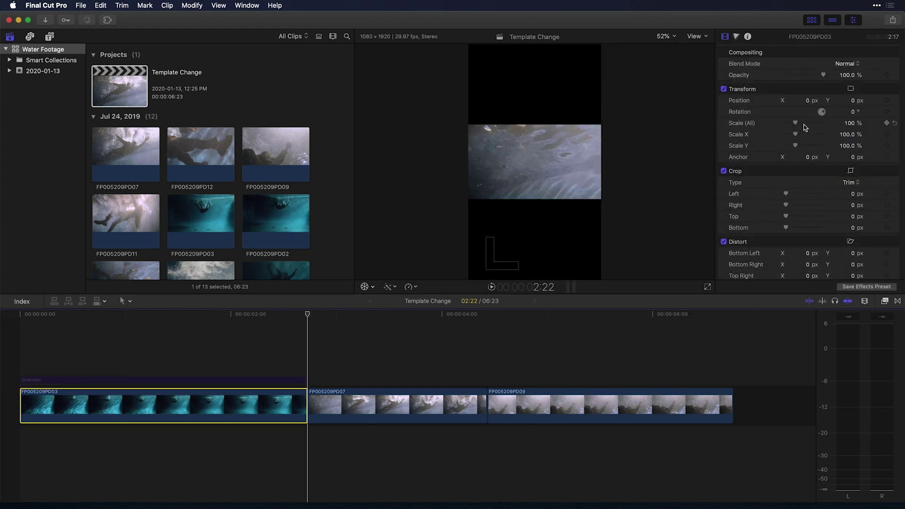
{"action": "left_click_drag", "start_coordinate": [795, 123], "coordinate": [815, 124]}
{"action": "left_click", "coordinate": [174, 379]}
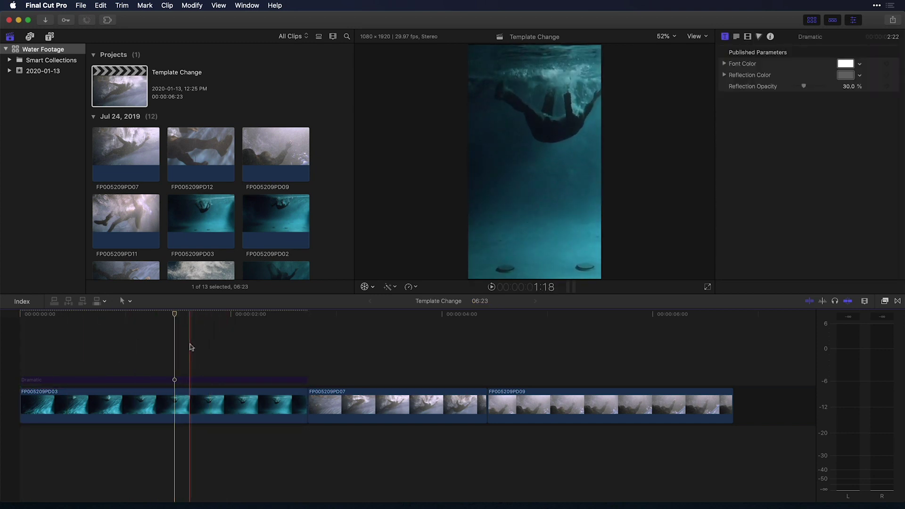
Step: Reselect the Dramatic title in the timeline at the new playhead position
{"action": "left_click", "coordinate": [206, 381]}
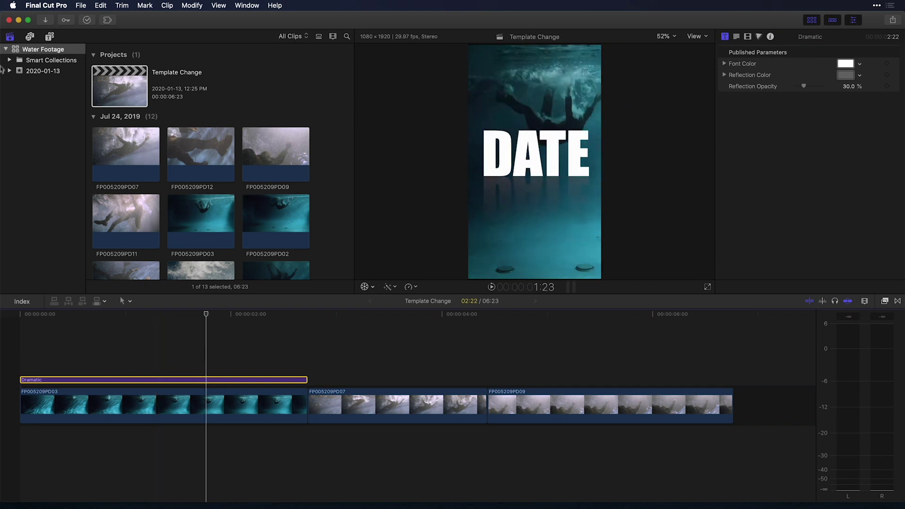
Step: From the Titles and Generators browser, open a copy of the Dramatic title in Motion
{"action": "left_click", "coordinate": [49, 38]}
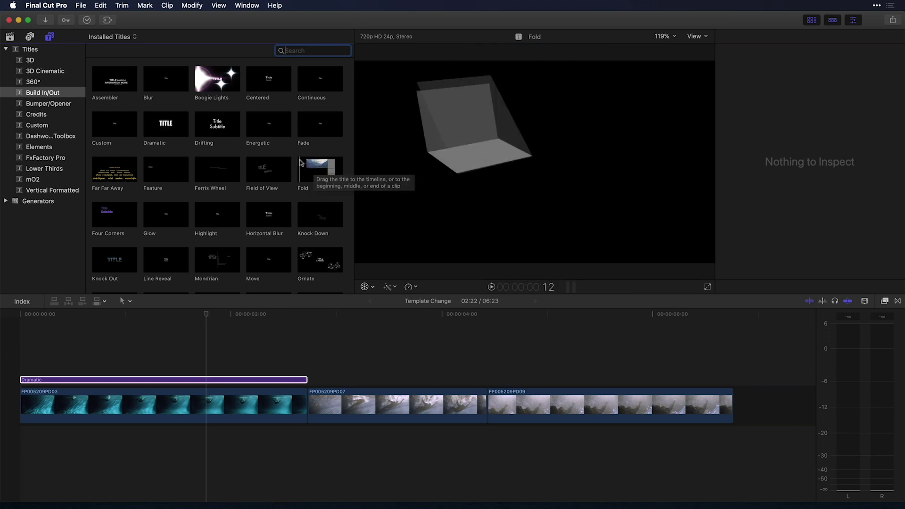
{"action": "right_click", "coordinate": [156, 132]}
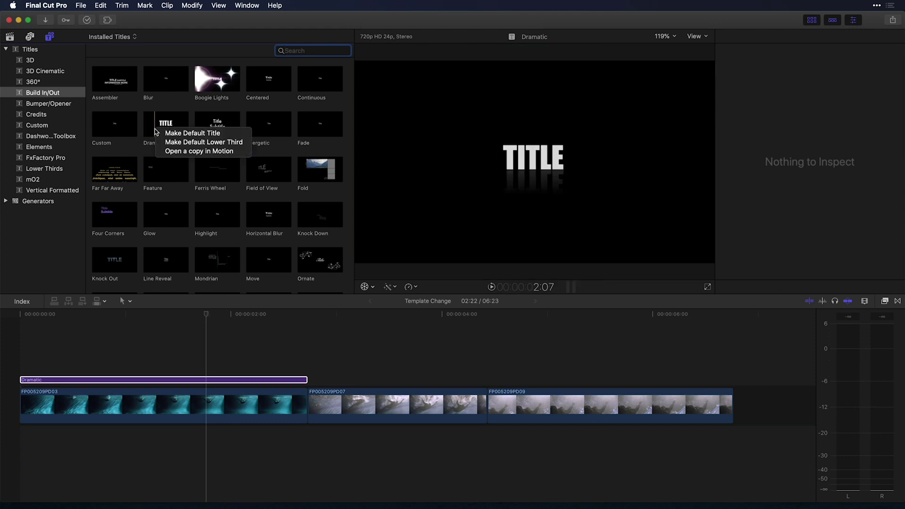
{"action": "left_click", "coordinate": [195, 151]}
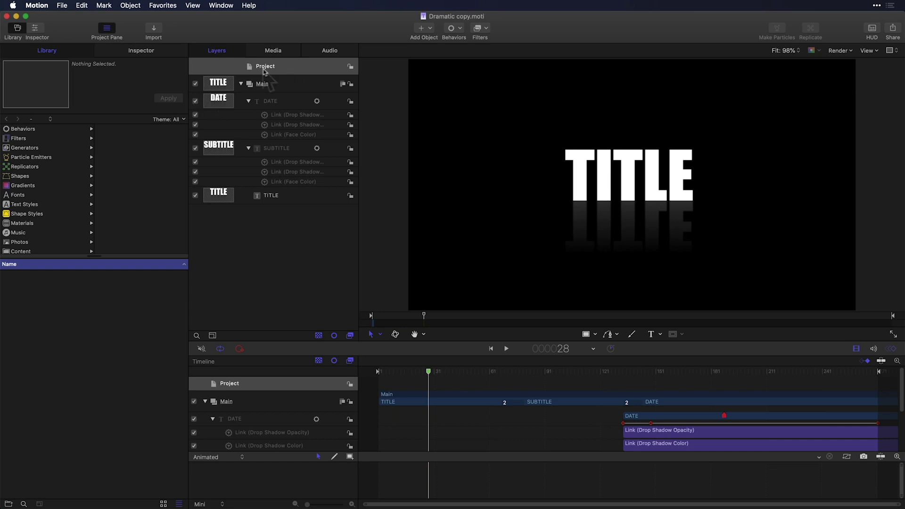
Step: Show the project's aspect ratio snapshots, preview 4:3, then return to Project Default 16:9
{"action": "left_click", "coordinate": [140, 55]}
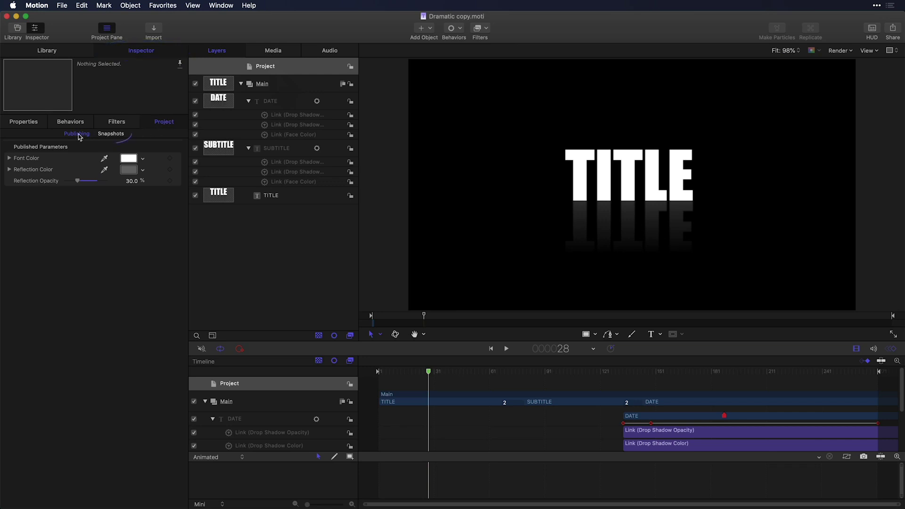
{"action": "left_click", "coordinate": [111, 135]}
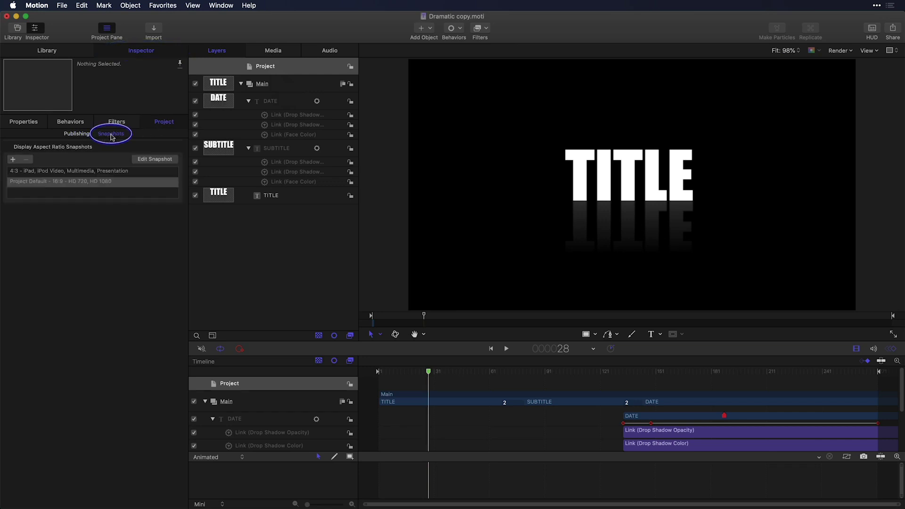
{"action": "left_click", "coordinate": [107, 183]}
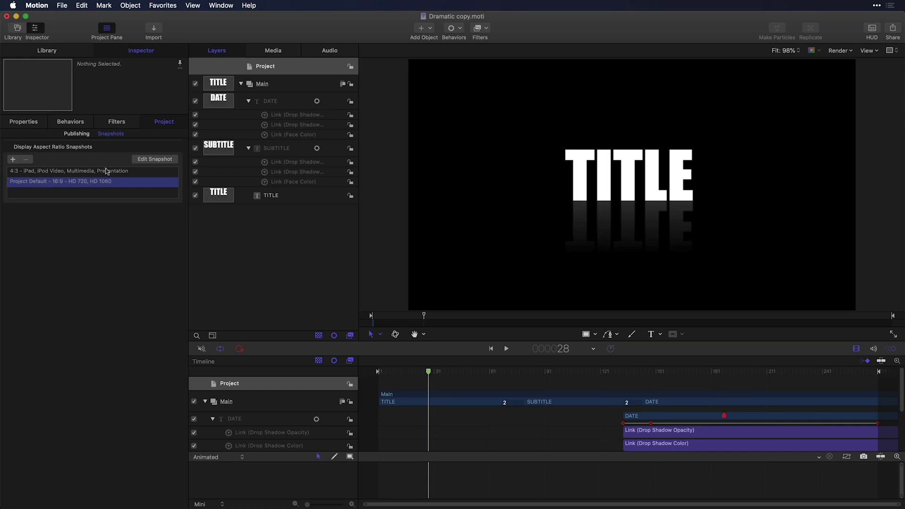
{"action": "left_click", "coordinate": [107, 172]}
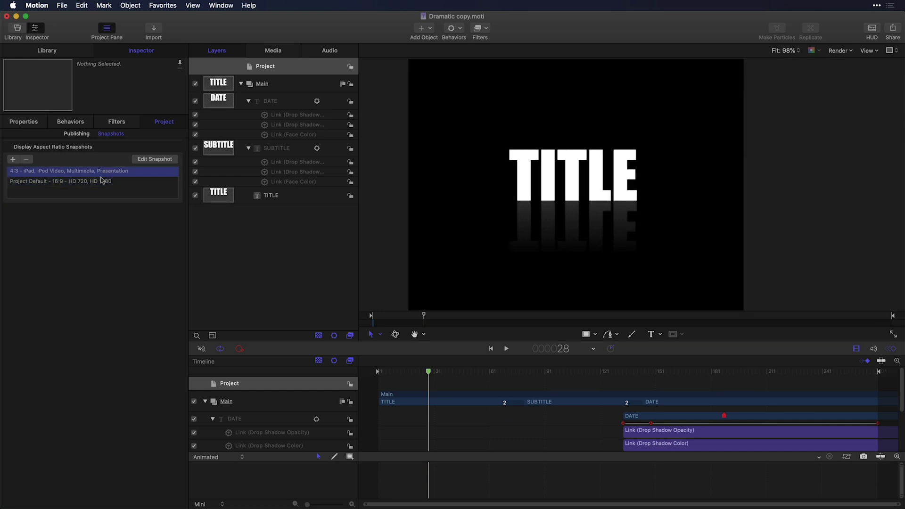
{"action": "left_click", "coordinate": [103, 181]}
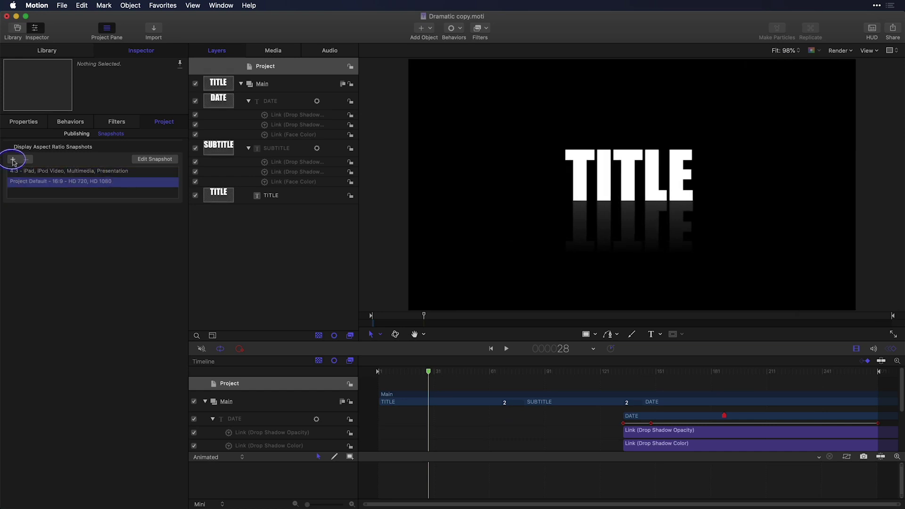
Step: Add a Custom snapshot with relative width 1080 and relative height 1920 (0.562)
{"action": "left_click", "coordinate": [13, 161]}
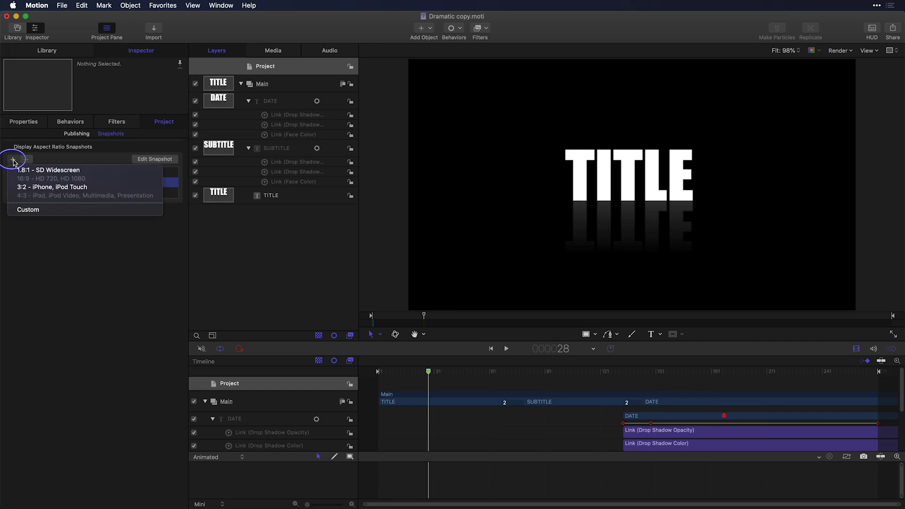
{"action": "left_click", "coordinate": [37, 209]}
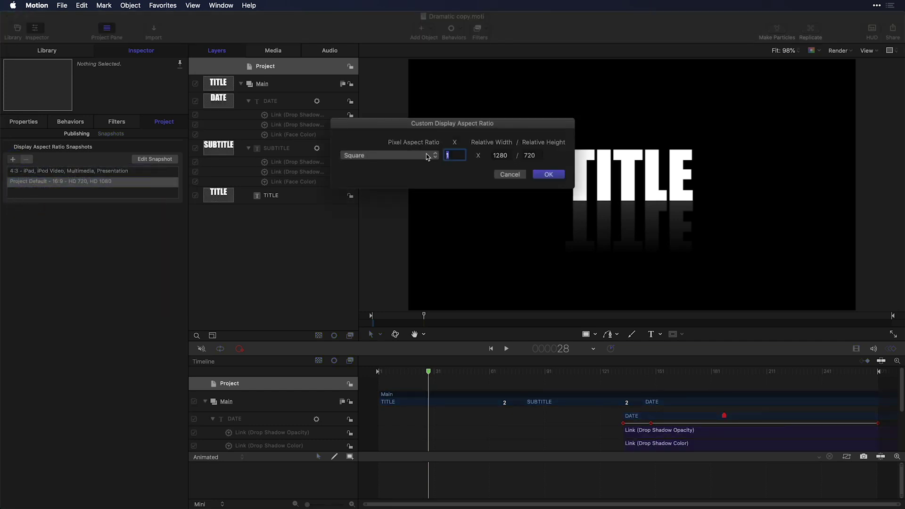
{"action": "double_click", "coordinate": [501, 155]}
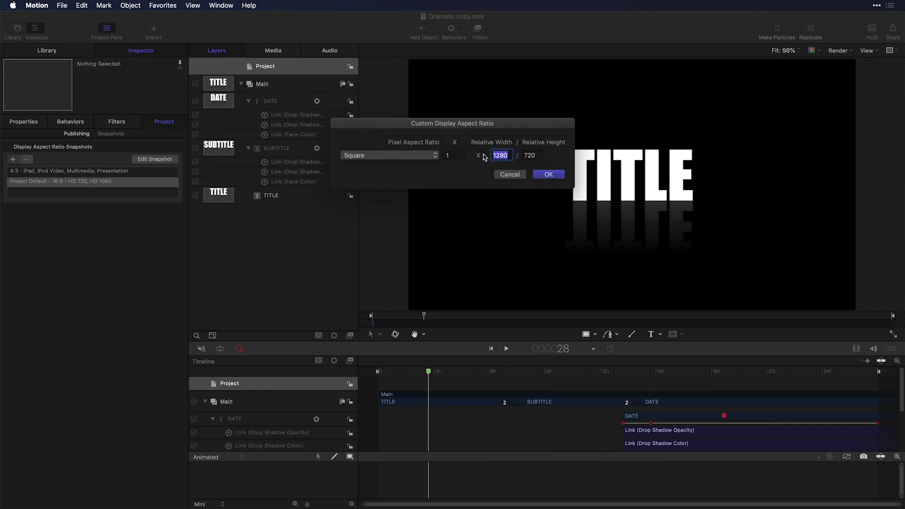
{"action": "type", "text": "1"}
{"action": "key", "text": "Tab"}
{"action": "type", "text": "1"}
{"action": "left_click", "coordinate": [549, 174]}
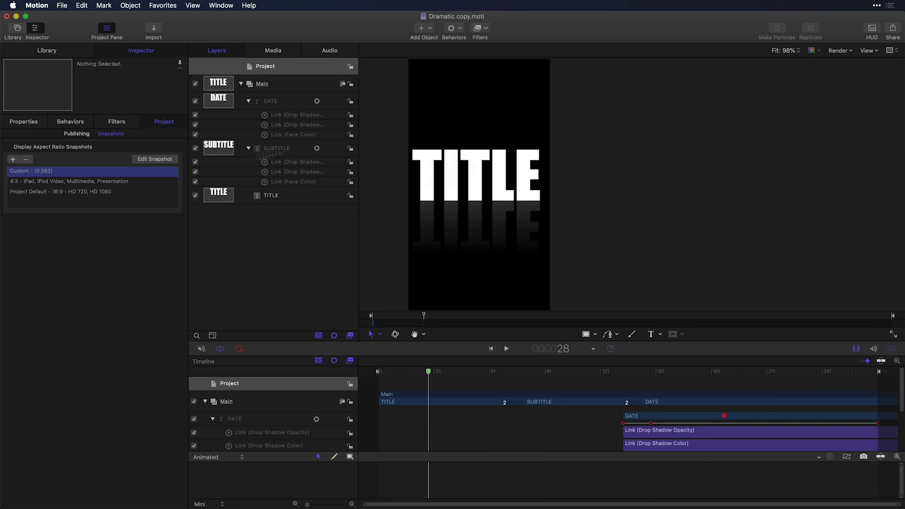
Step: Preview the SUBTITLE animation, then enter edit mode for the Custom (0.562) snapshot
{"action": "left_click", "coordinate": [502, 316]}
{"action": "left_click_drag", "start_coordinate": [506, 318], "coordinate": [456, 316]}
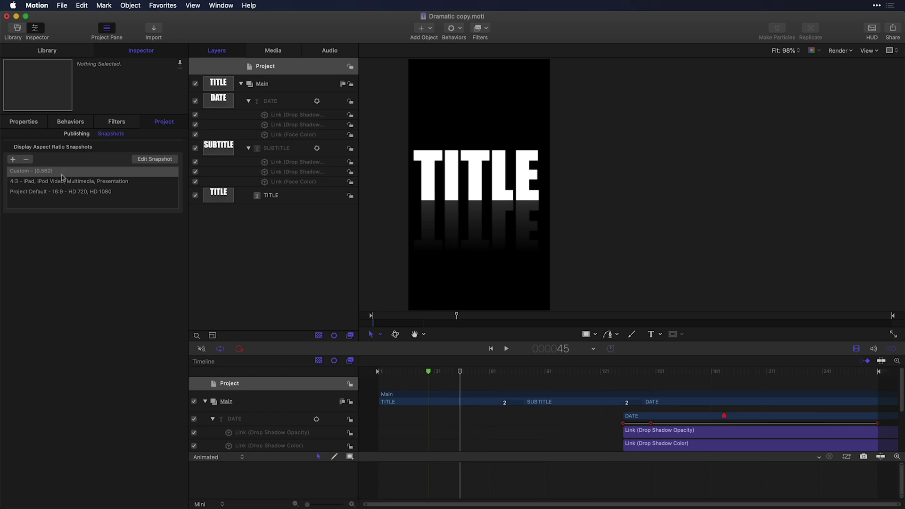
{"action": "left_click", "coordinate": [160, 161]}
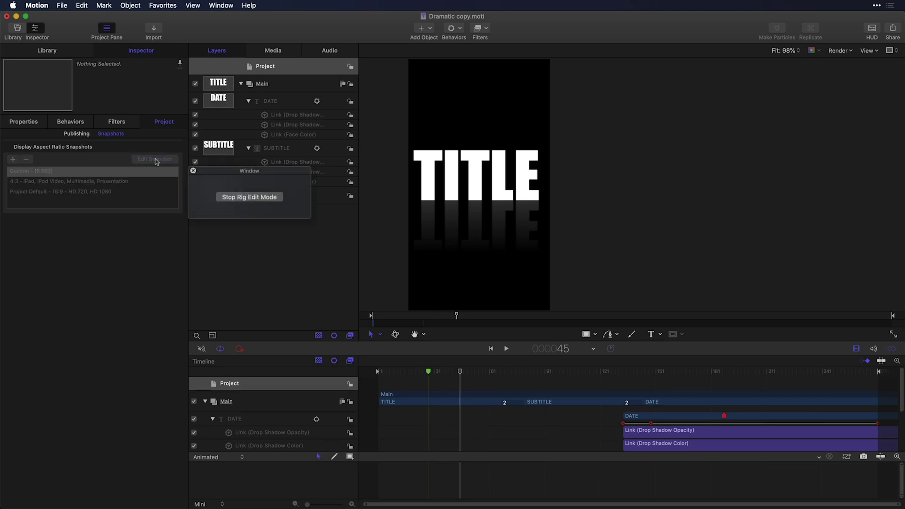
{"action": "left_click_drag", "start_coordinate": [230, 174], "coordinate": [125, 196]}
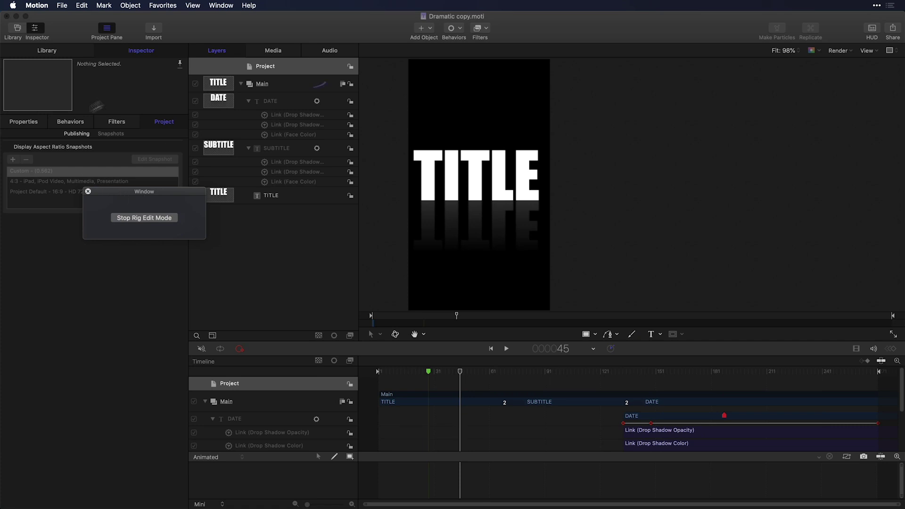
Step: Scale the Main group to 51% in the vertical snapshot and scrub to check the fit
{"action": "left_click", "coordinate": [261, 83]}
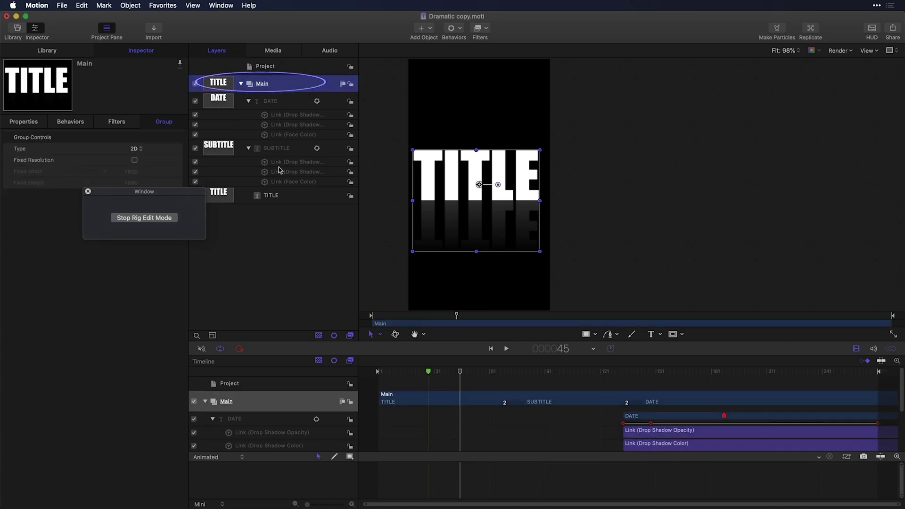
{"action": "left_click", "coordinate": [38, 124]}
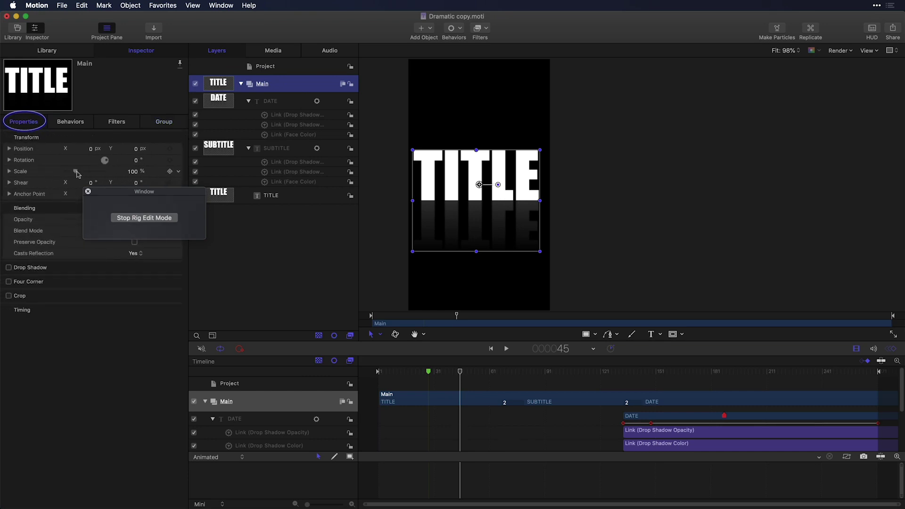
{"action": "left_click_drag", "start_coordinate": [79, 172], "coordinate": [74, 175]}
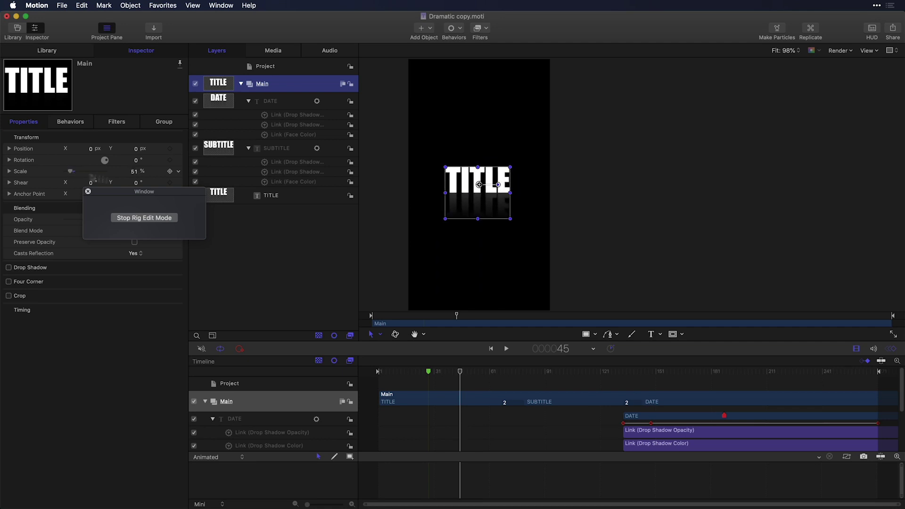
{"action": "left_click_drag", "start_coordinate": [490, 316], "coordinate": [693, 315]}
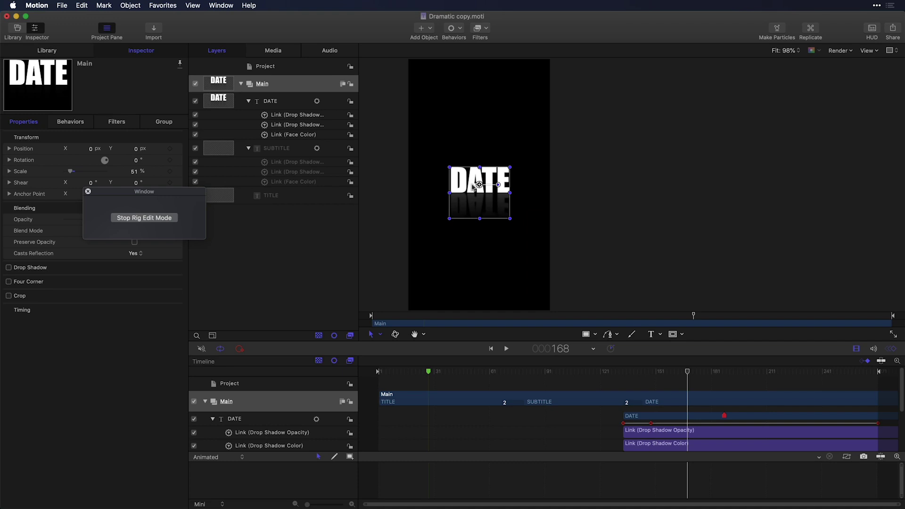
Step: Exit snapshot edit mode and save the title as a duplicate for publishing
{"action": "left_click", "coordinate": [150, 220]}
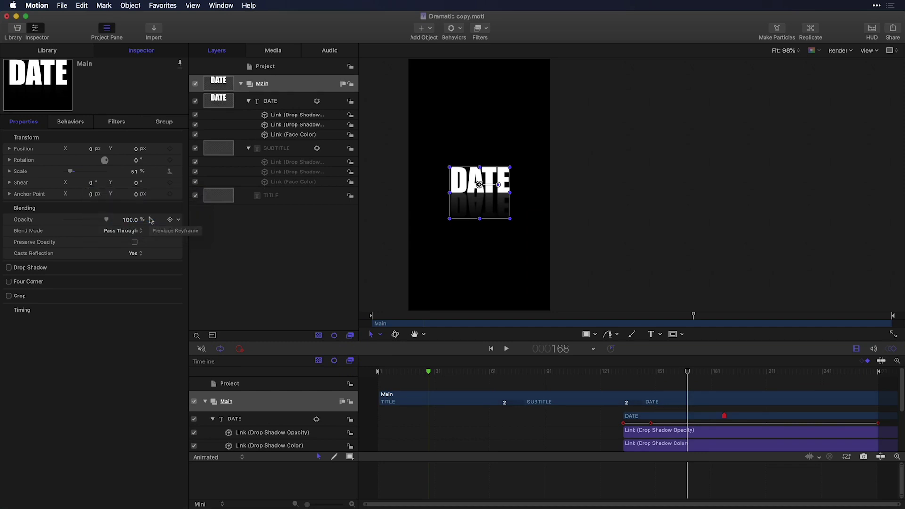
{"action": "key", "text": "super+s"}
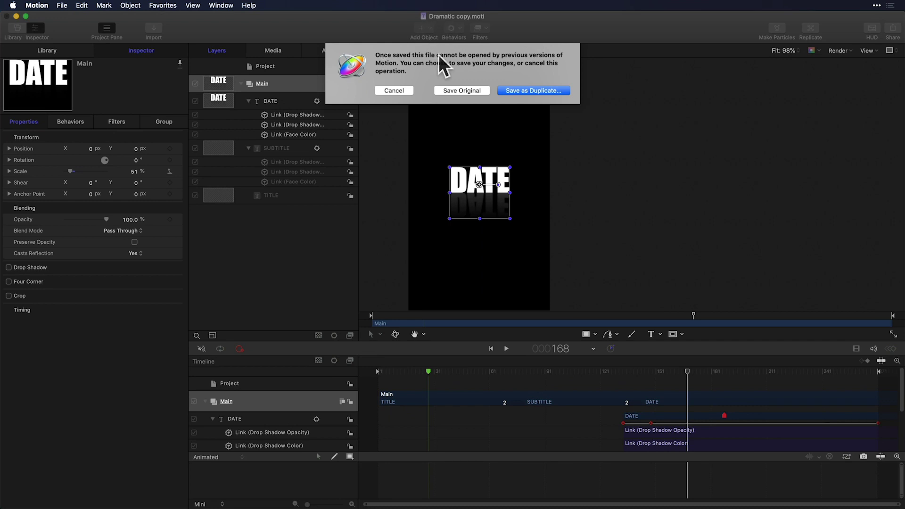
{"action": "left_click", "coordinate": [538, 95]}
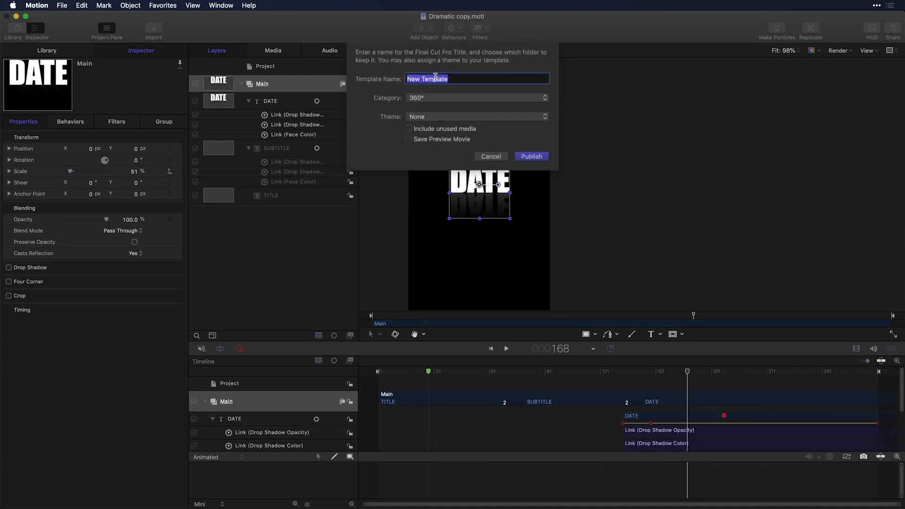
Step: Publish the template as '9 x 16 Ready' in Build In/Out with the Instagram theme
{"action": "type", "text": "9 x 16 Ready"}
{"action": "left_click", "coordinate": [433, 97]}
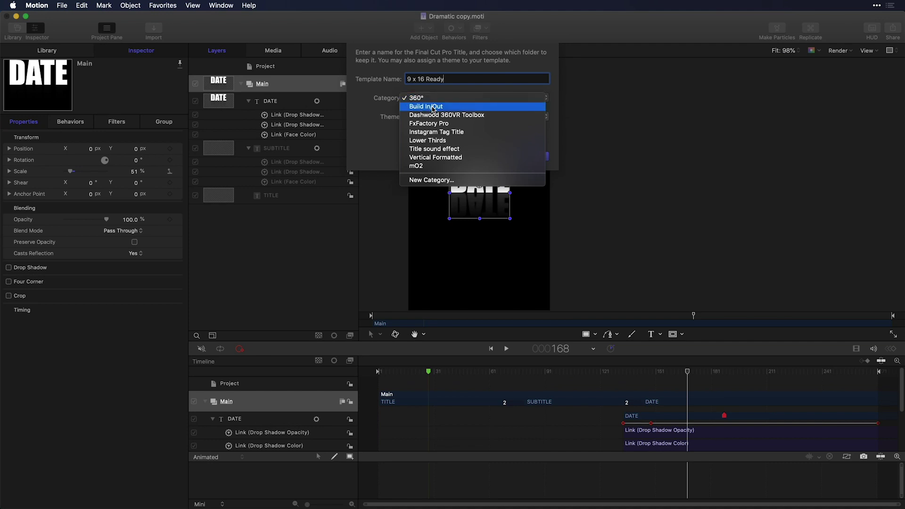
{"action": "left_click", "coordinate": [432, 107]}
{"action": "left_click", "coordinate": [419, 121]}
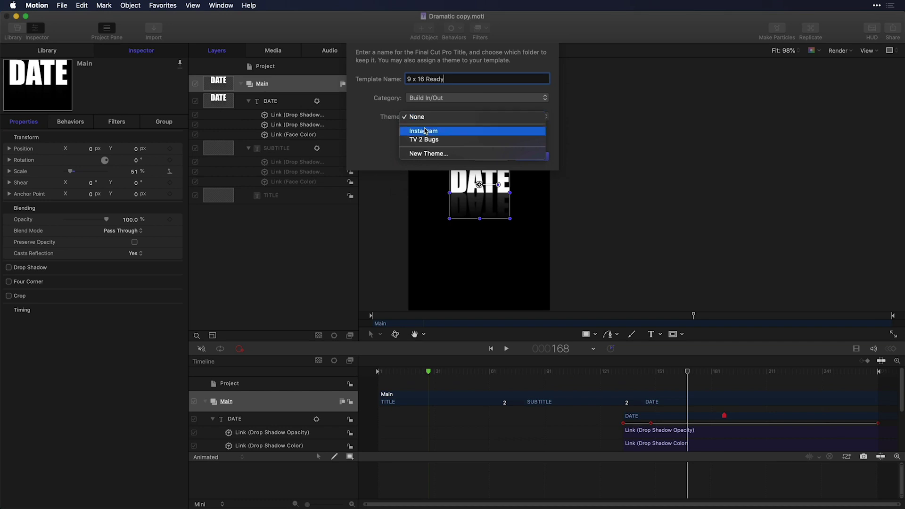
{"action": "left_click", "coordinate": [426, 131]}
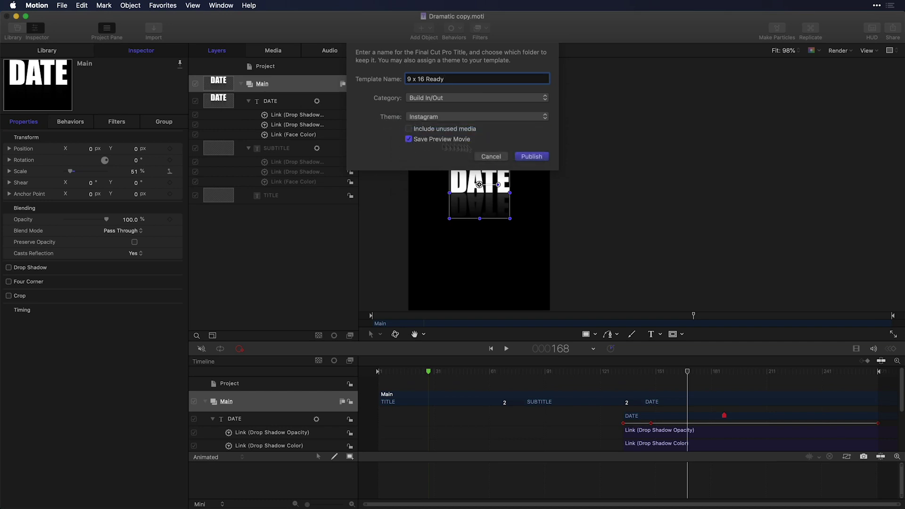
{"action": "left_click", "coordinate": [531, 157]}
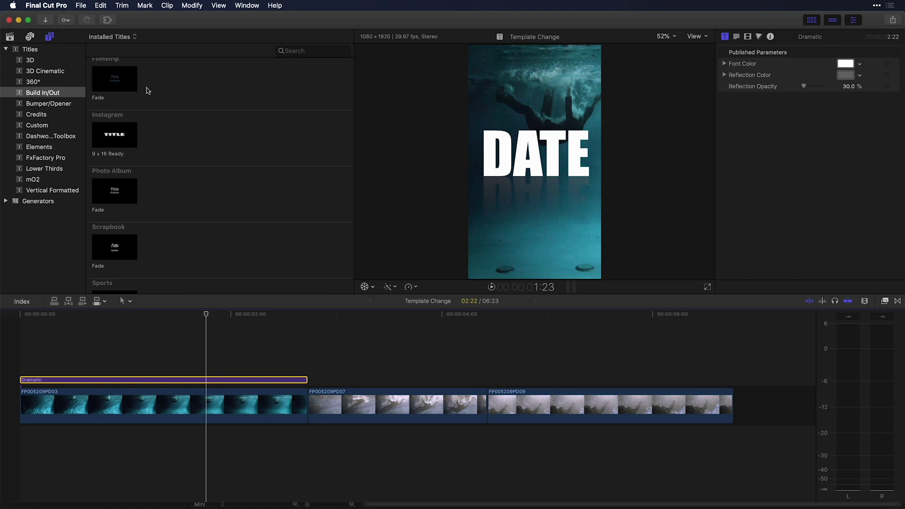
Step: Find the 9 x 16 Ready title under Instagram in Build In/Out and drop it onto the Dramatic title
{"action": "left_click", "coordinate": [52, 93]}
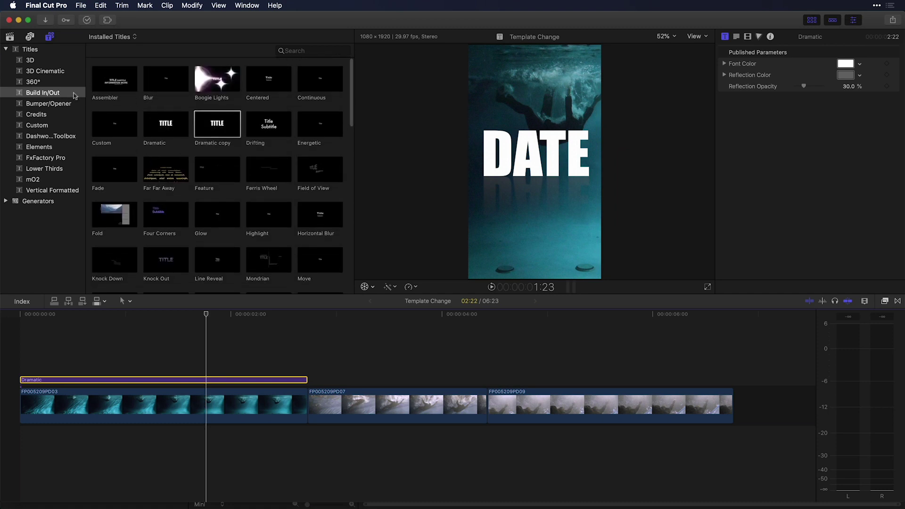
{"action": "scroll", "coordinate": [123, 114], "scroll_direction": "down", "scroll_amount": 10}
{"action": "scroll", "coordinate": [125, 115], "scroll_direction": "down", "scroll_amount": 8}
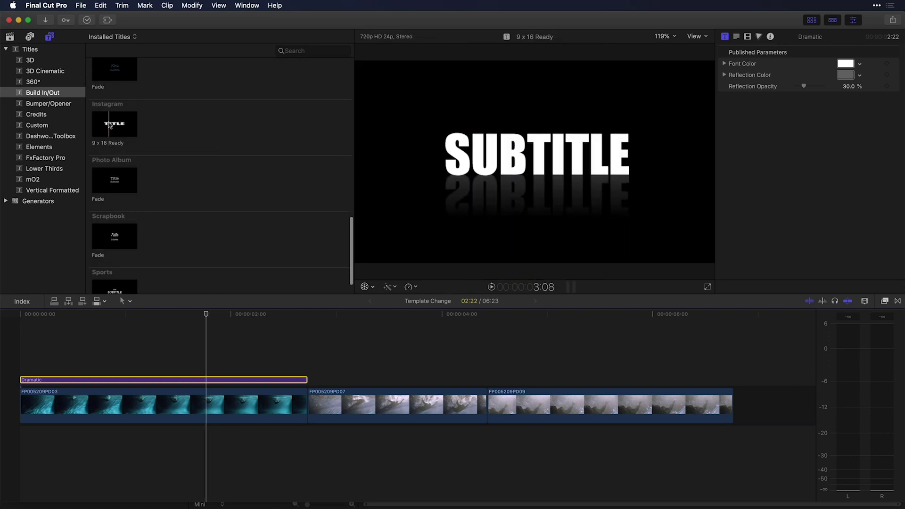
{"action": "left_click_drag", "start_coordinate": [109, 123], "coordinate": [79, 369]}
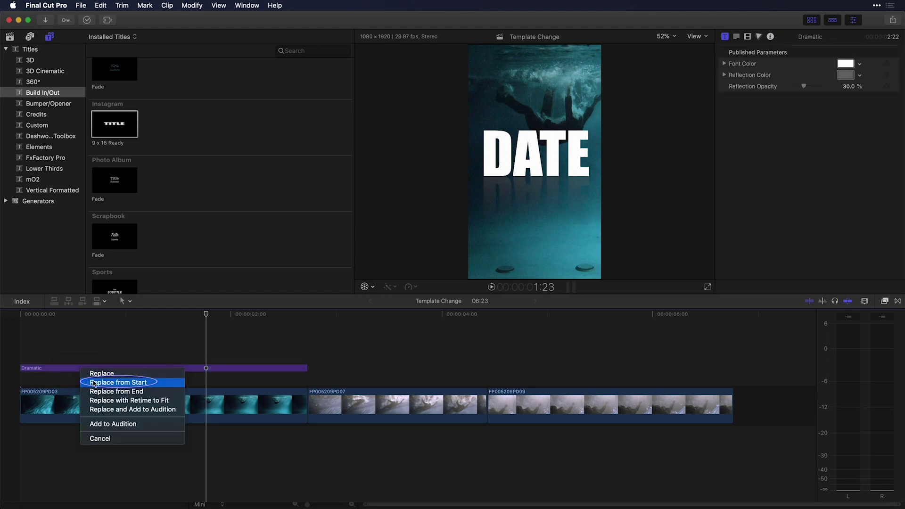
Step: Choose Replace from Start so 9 x 16 Ready takes Dramatic's place in the timeline
{"action": "left_click", "coordinate": [94, 383]}
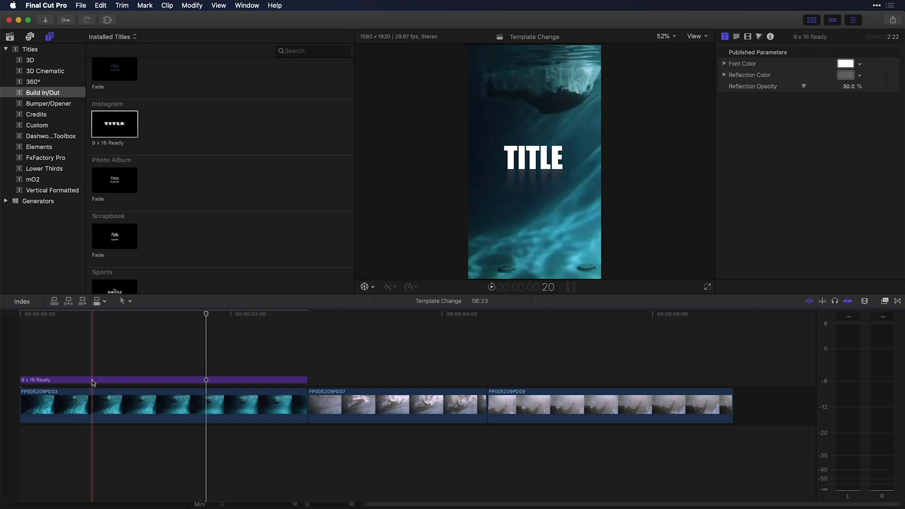